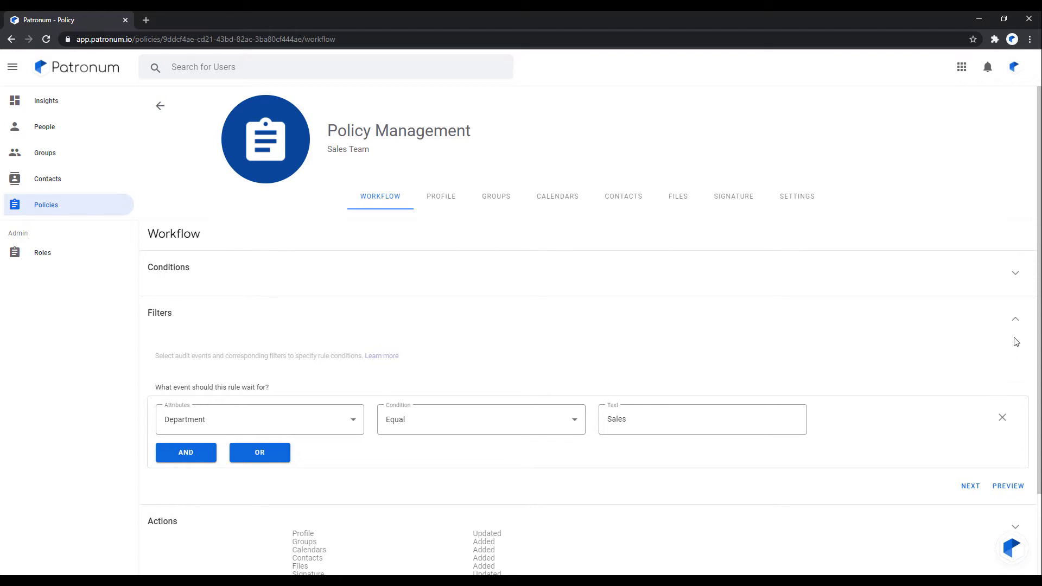
# Review the Sales Team policy's profile values and group assignment, keeping Member as the role for the Sales group.
pyautogui.click(1016, 320)
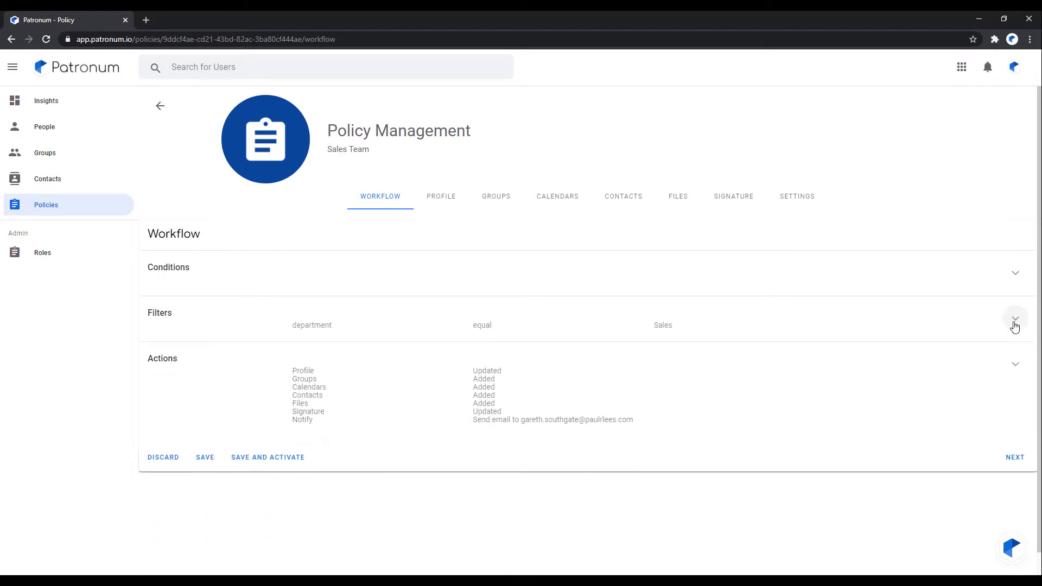
pyautogui.click(442, 202)
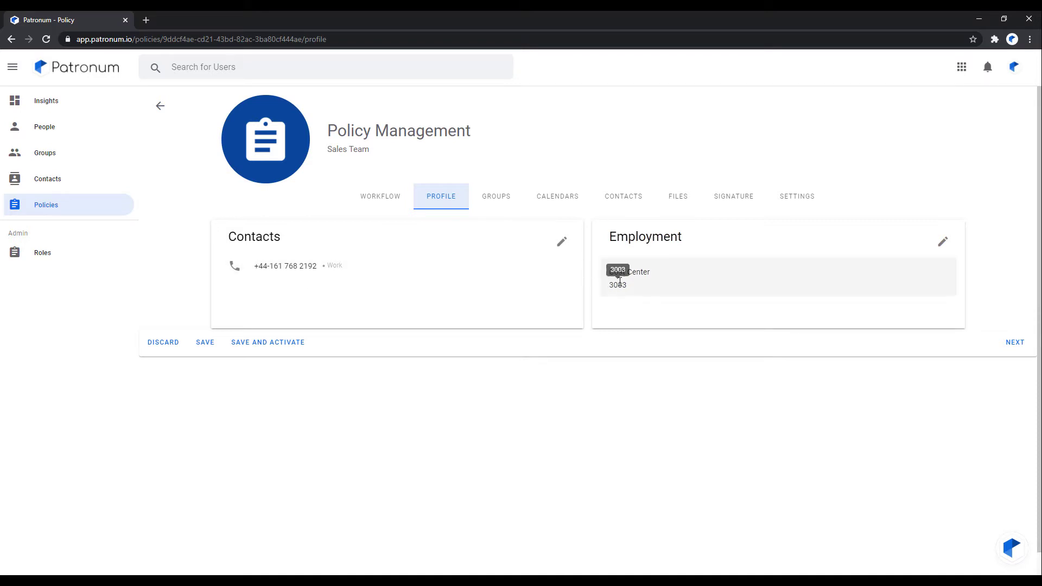
pyautogui.click(503, 205)
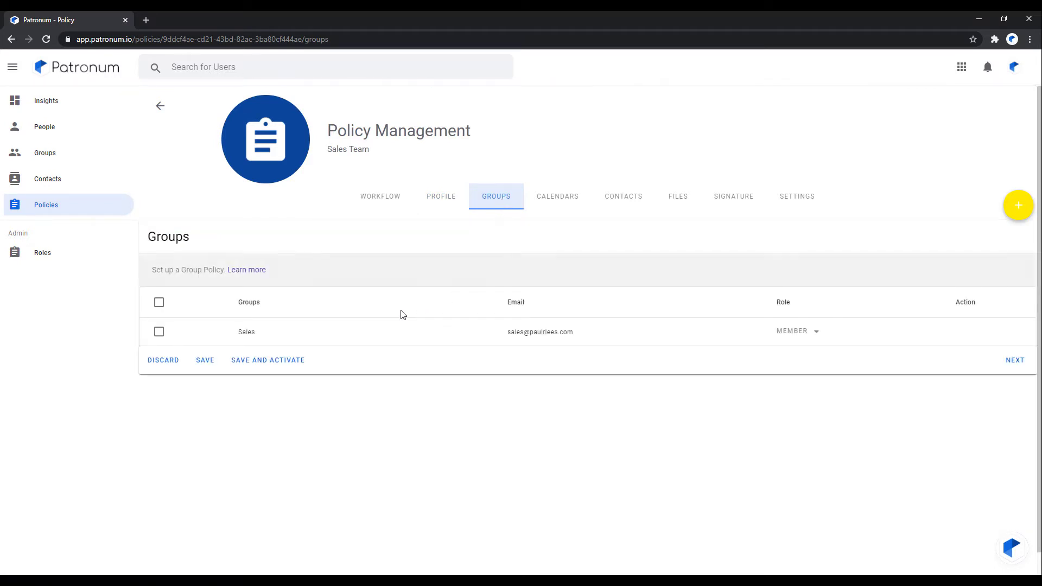
pyautogui.click(804, 336)
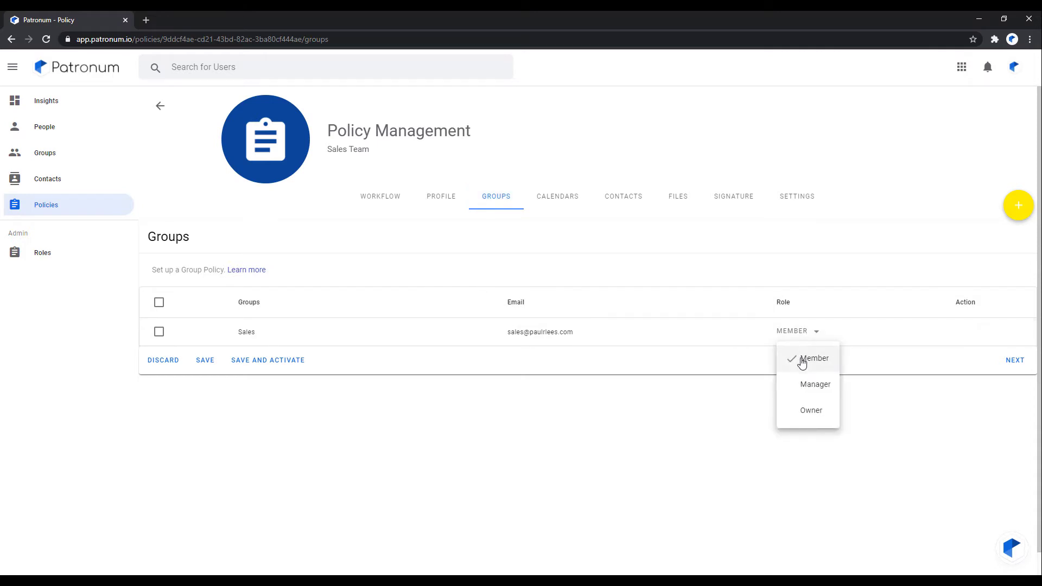
pyautogui.click(802, 362)
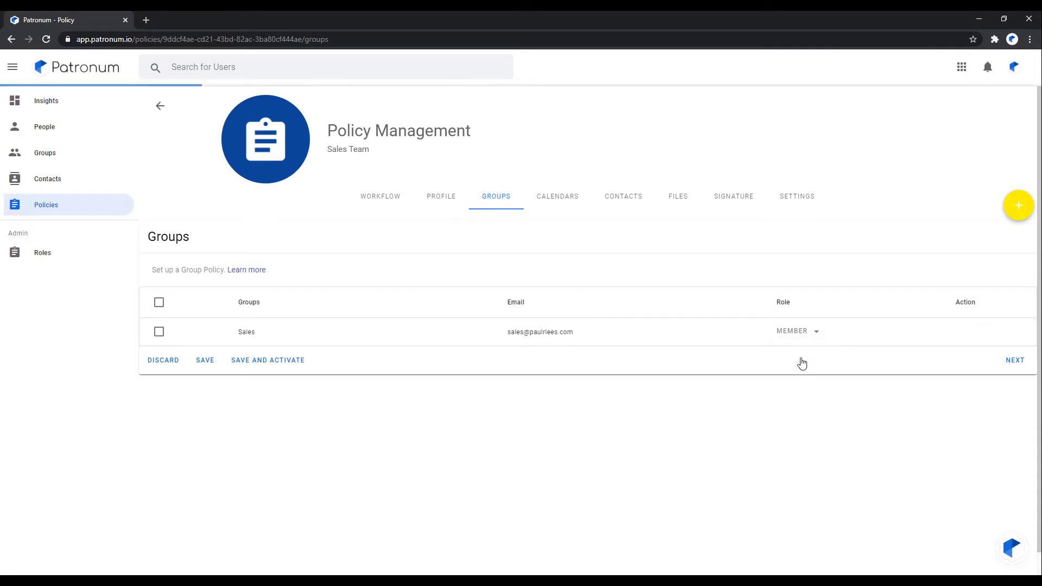
# Examine the permission options for the Company Calendar, the Clients contact label and the Company Presentation folder in the Sales Team policy.
pyautogui.click(560, 201)
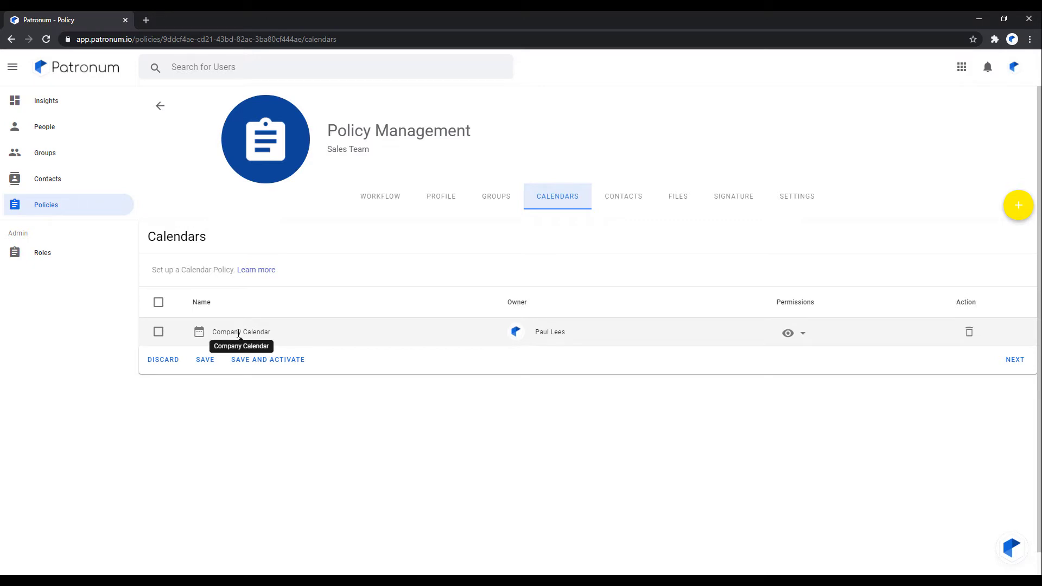
pyautogui.click(795, 337)
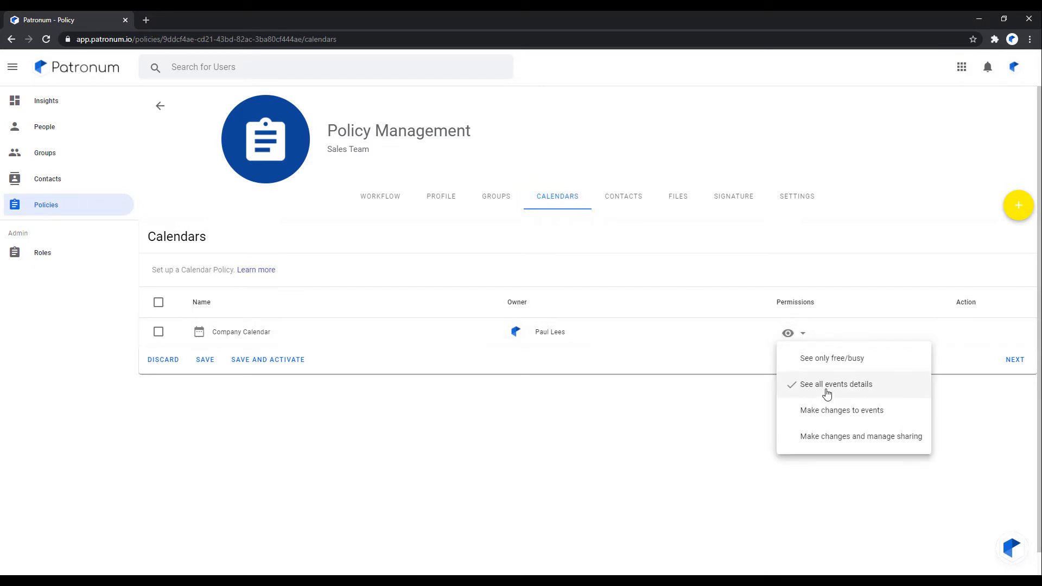
pyautogui.click(624, 208)
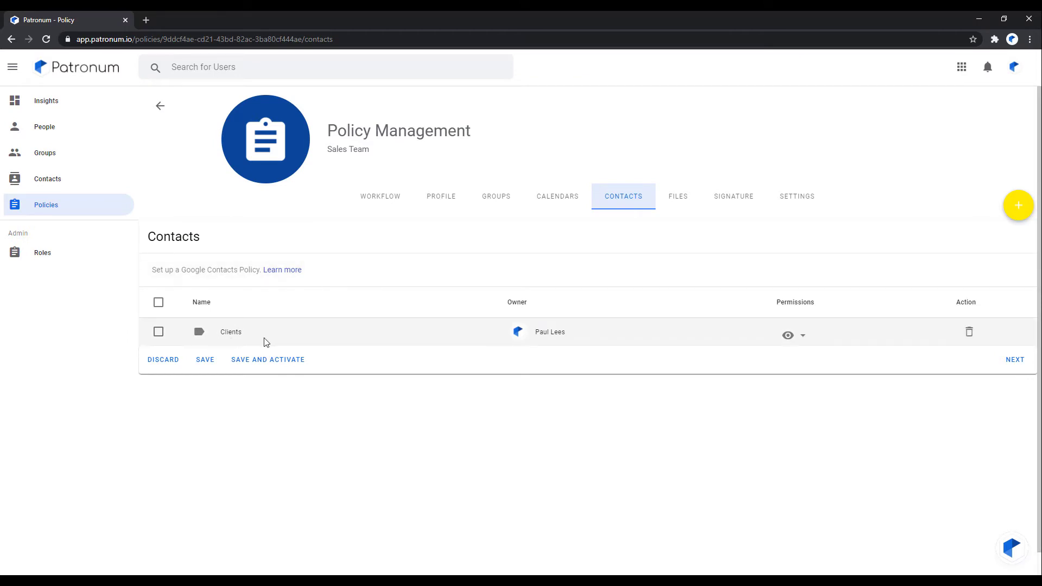
pyautogui.click(796, 336)
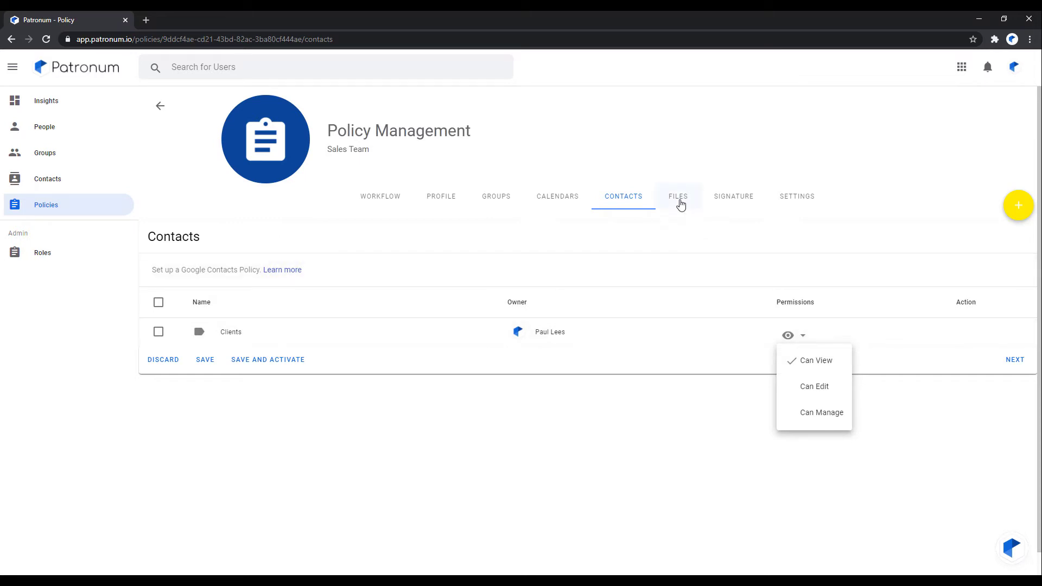
pyautogui.click(679, 199)
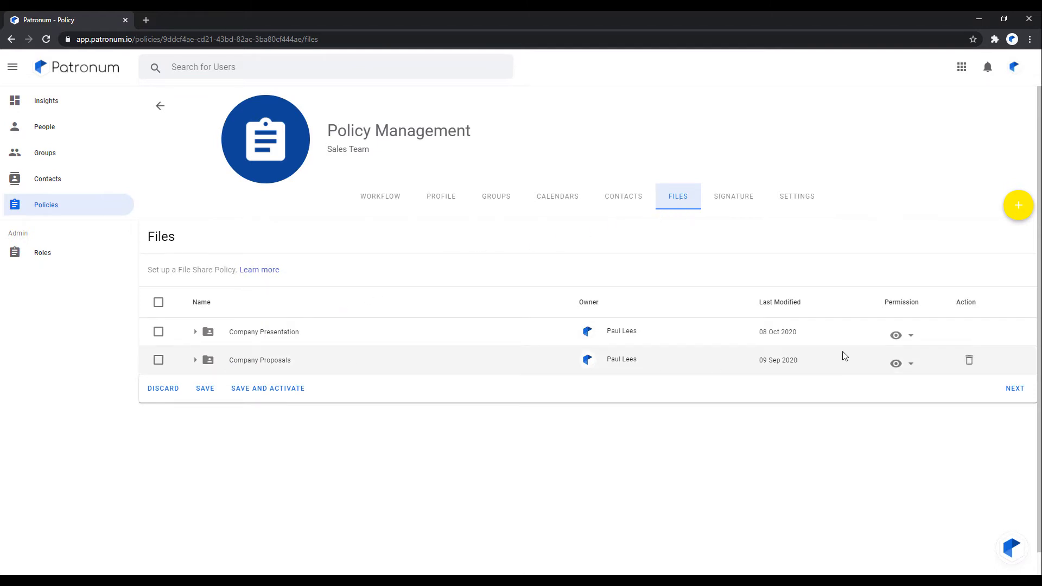
pyautogui.click(908, 336)
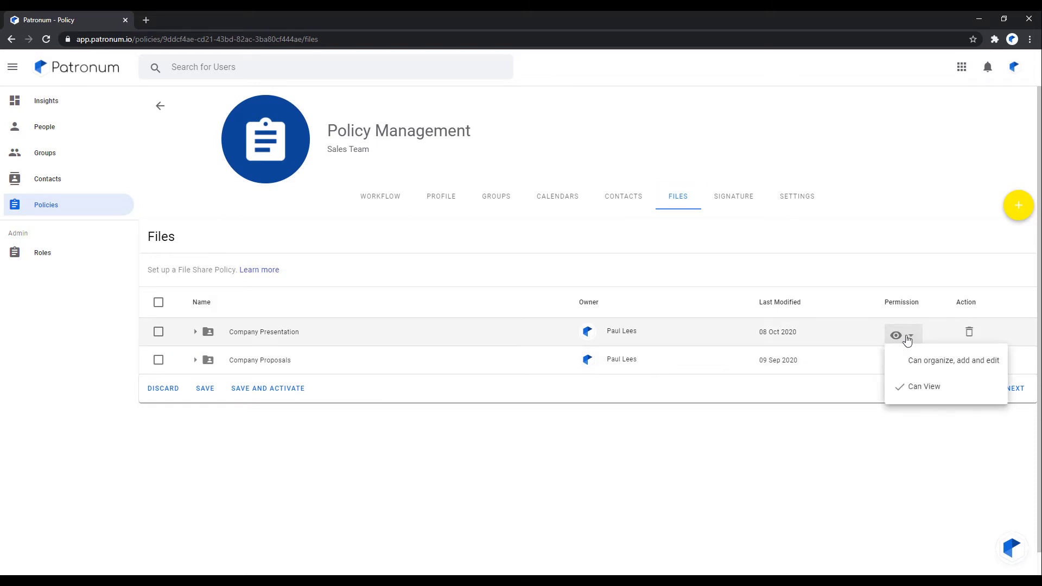
# Preview the Sales Team email signature for an individual user, check the job title, and close the preview.
pyautogui.click(742, 205)
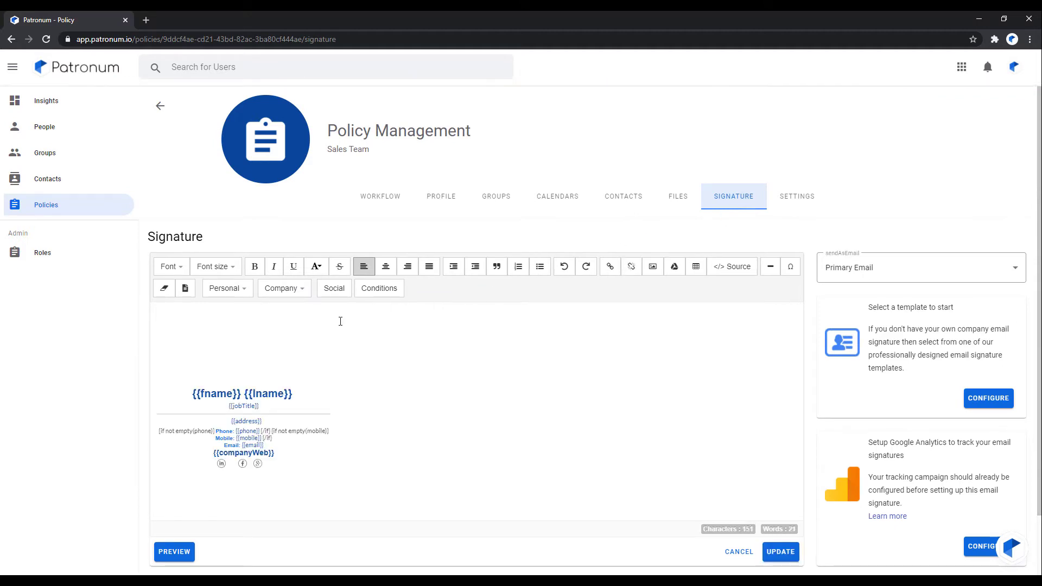
pyautogui.click(174, 552)
pyautogui.click(191, 138)
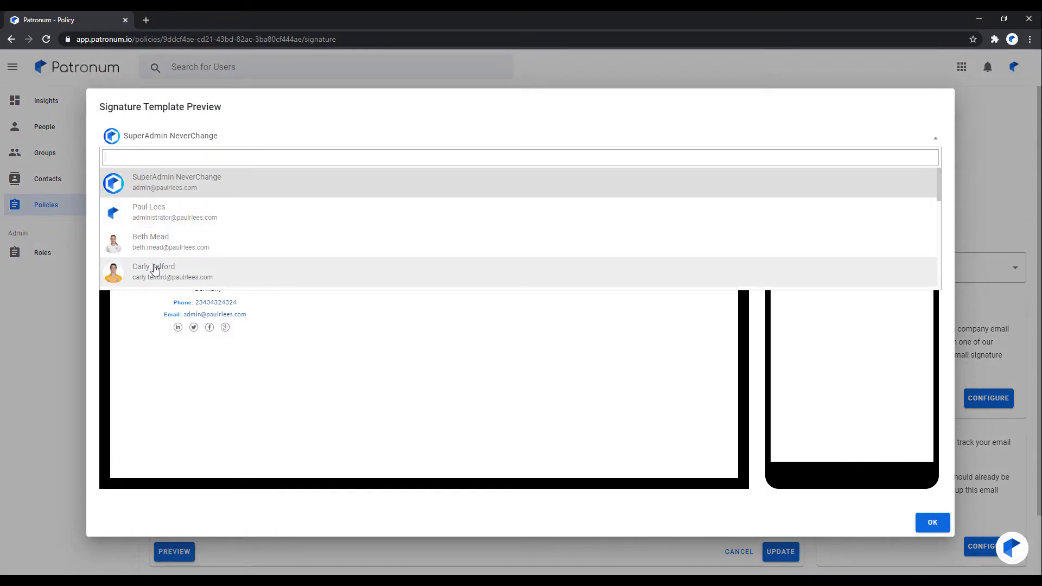
pyautogui.scroll(-2, 154, 270)
pyautogui.scroll(-3, 155, 269)
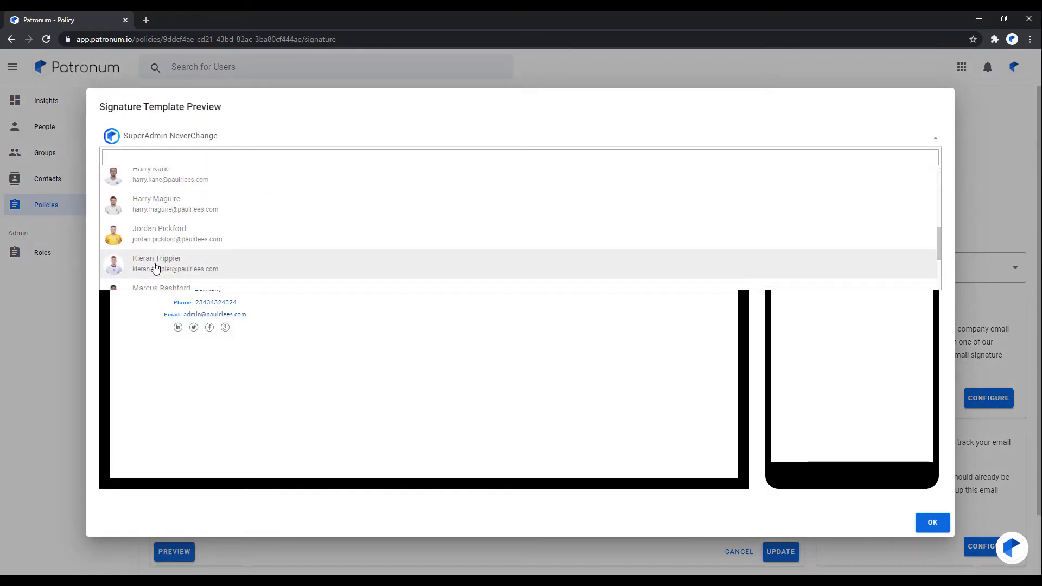
pyautogui.click(155, 211)
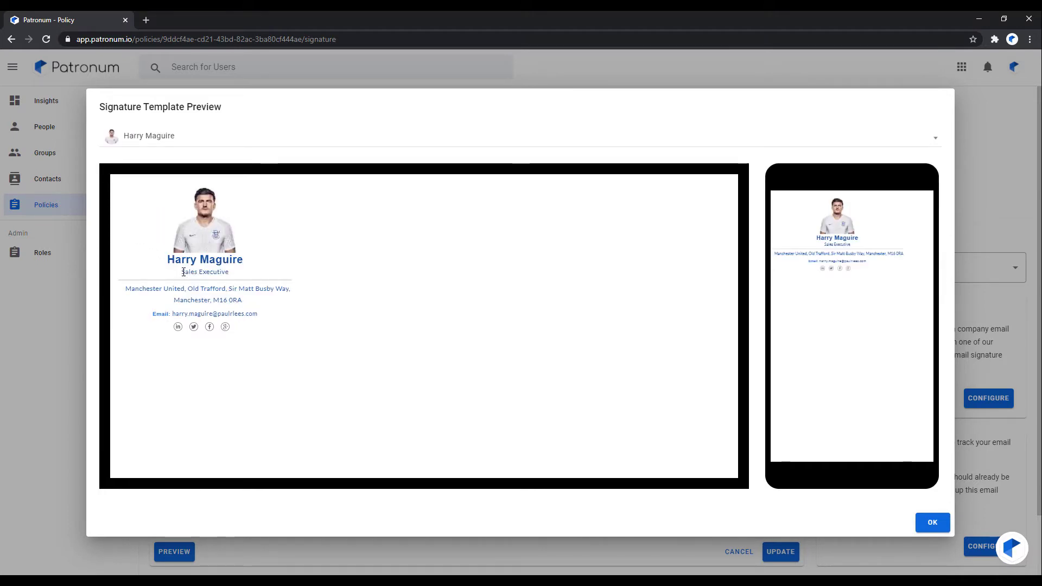
pyautogui.moveTo(182, 272); pyautogui.dragTo(233, 276)
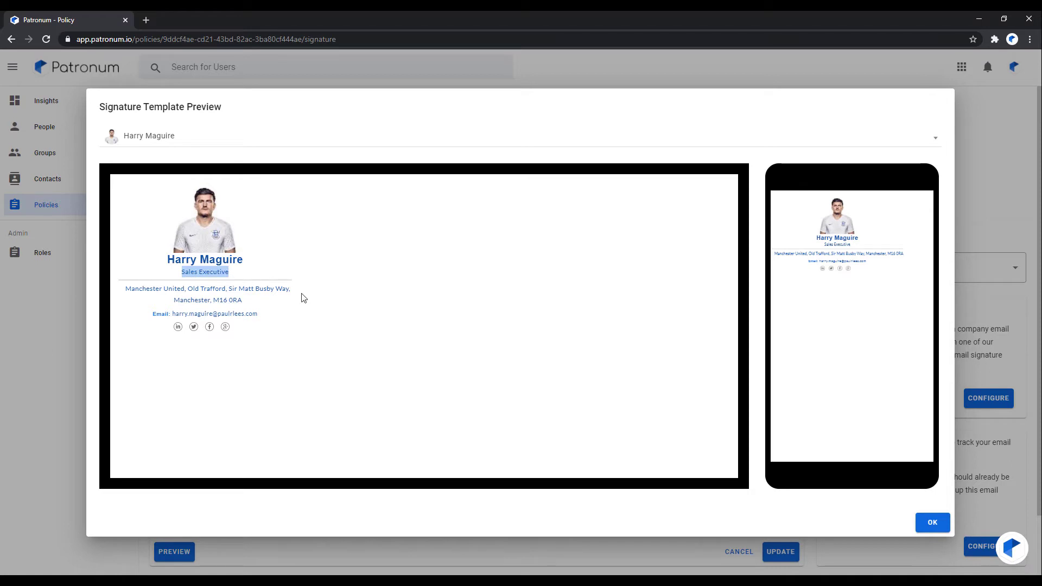
pyautogui.click(328, 354)
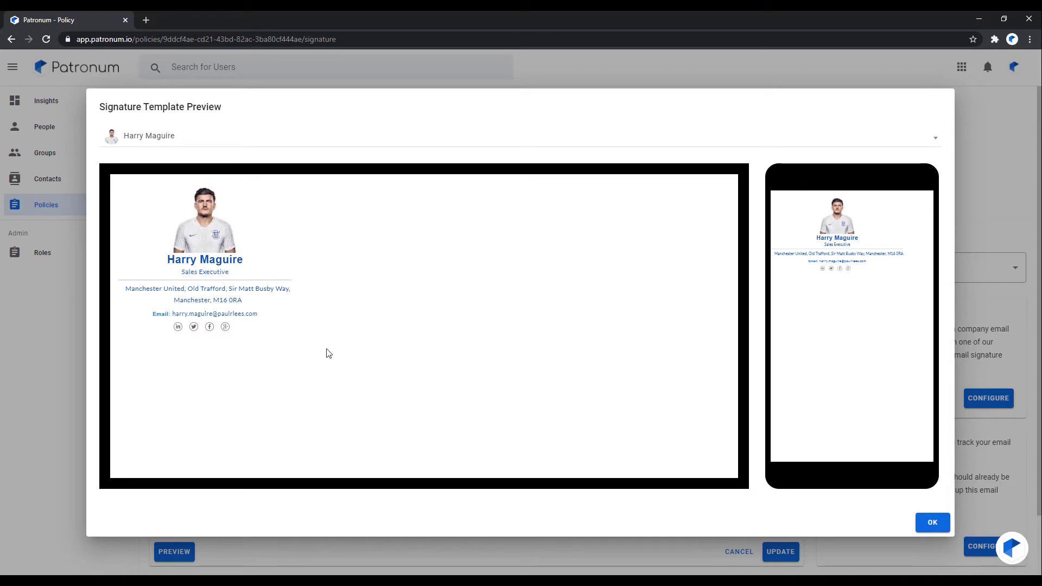
pyautogui.click(933, 522)
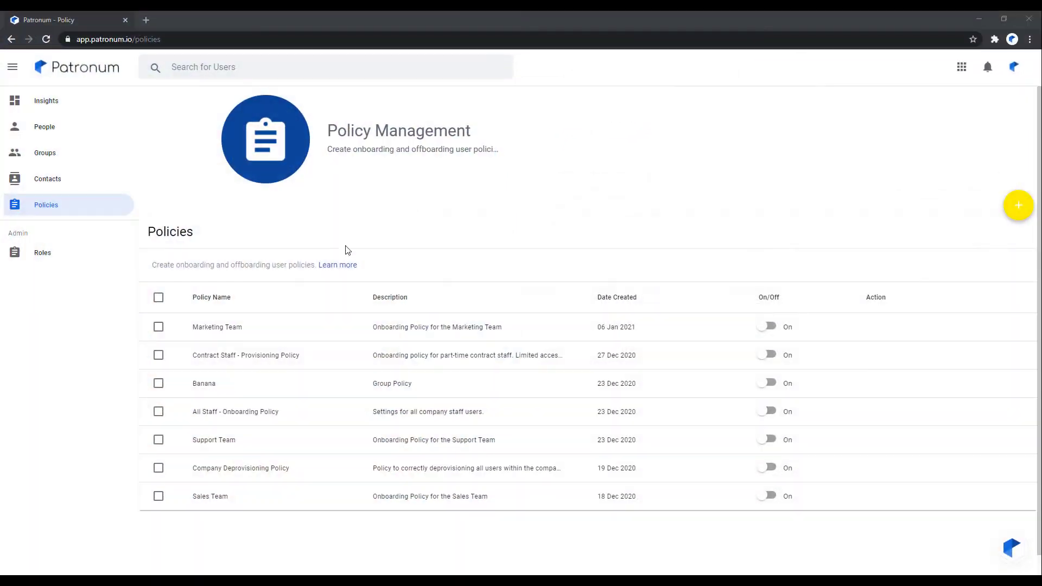
# Open the Marketing Team policy and review its department filter, profile values, group, calendar and shared files.
pyautogui.click(213, 335)
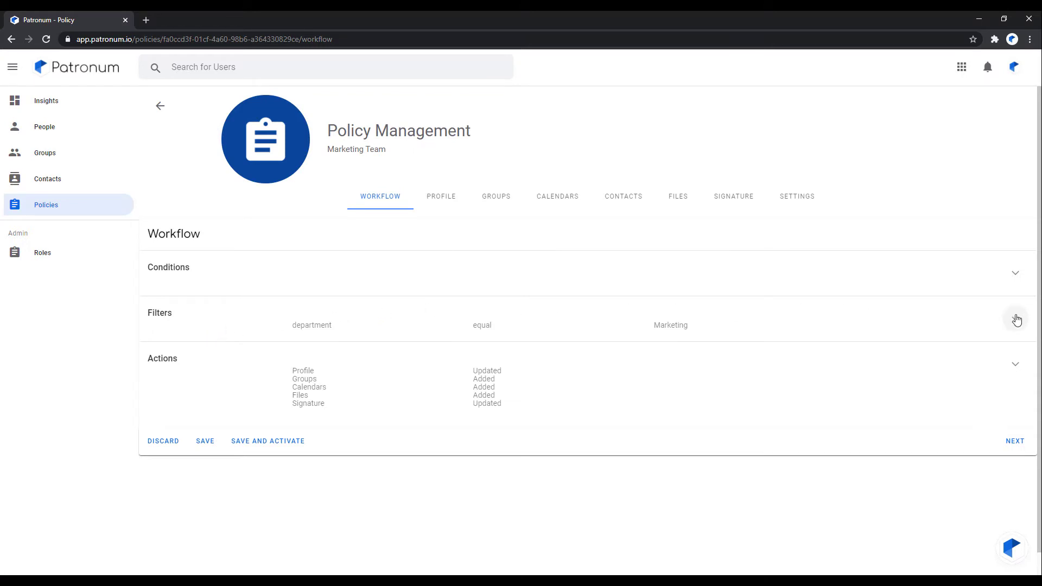
pyautogui.click(1016, 320)
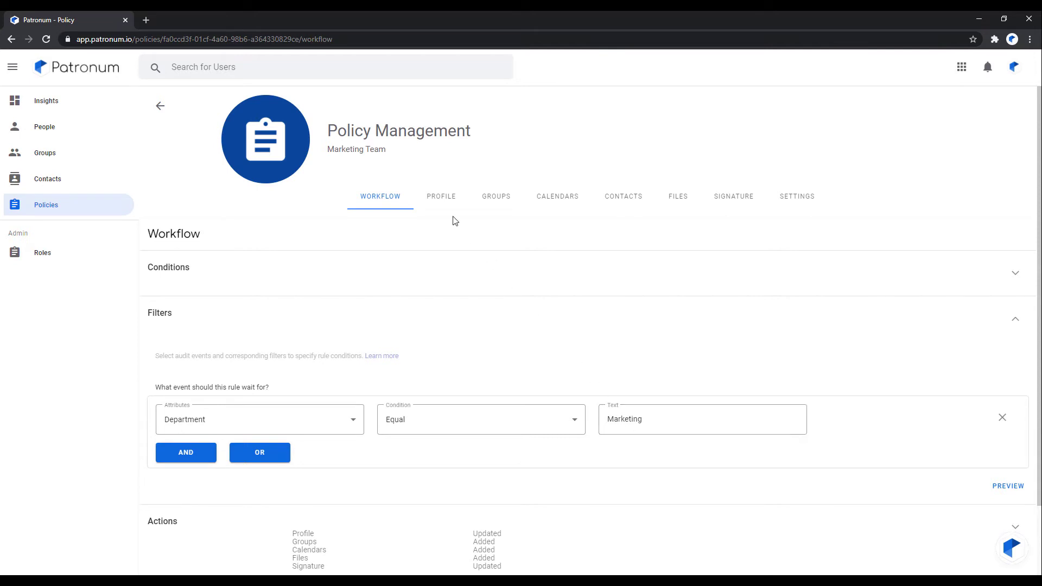
pyautogui.click(441, 198)
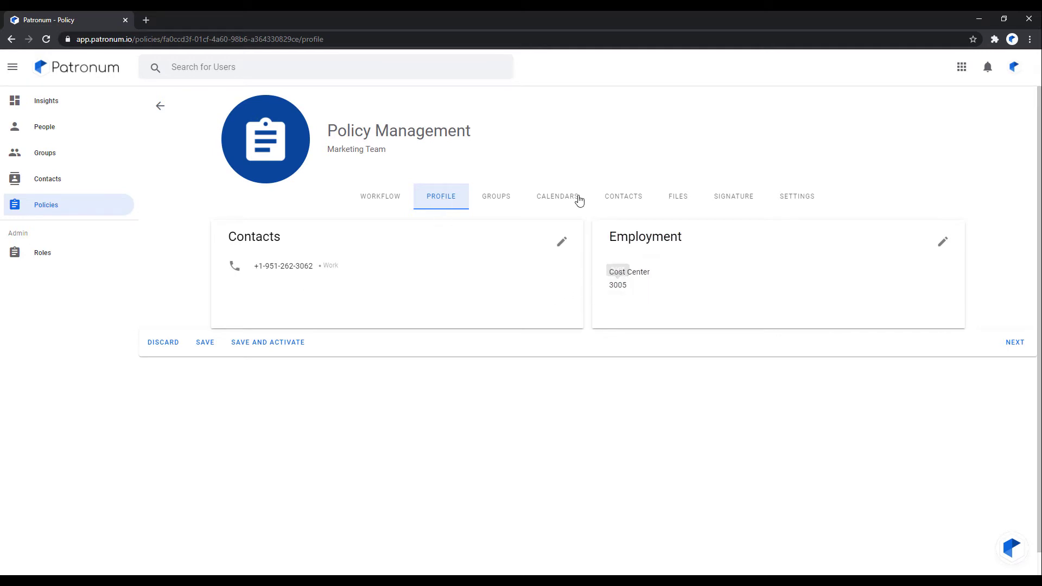
pyautogui.click(495, 198)
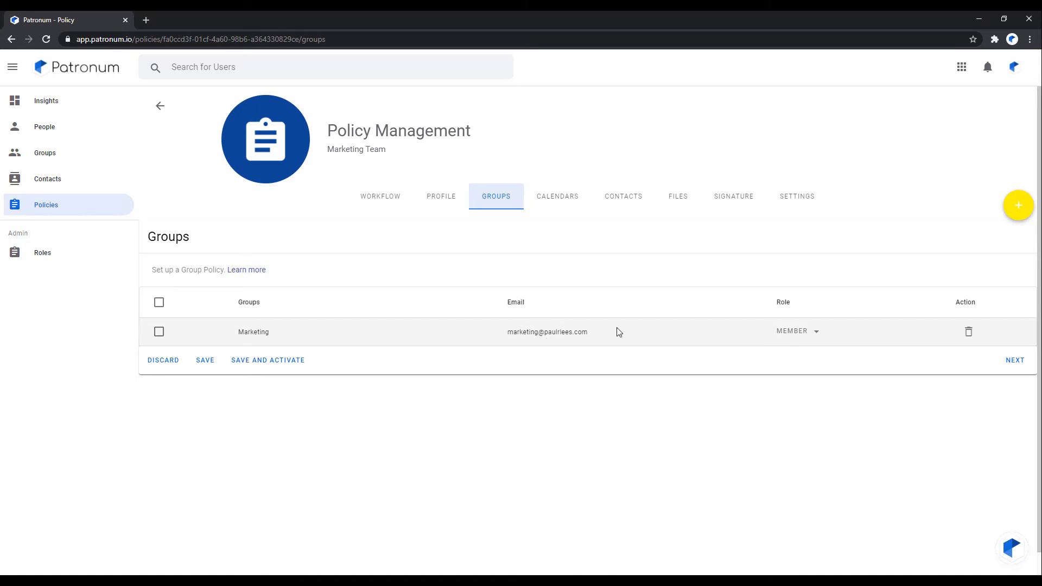
pyautogui.click(558, 202)
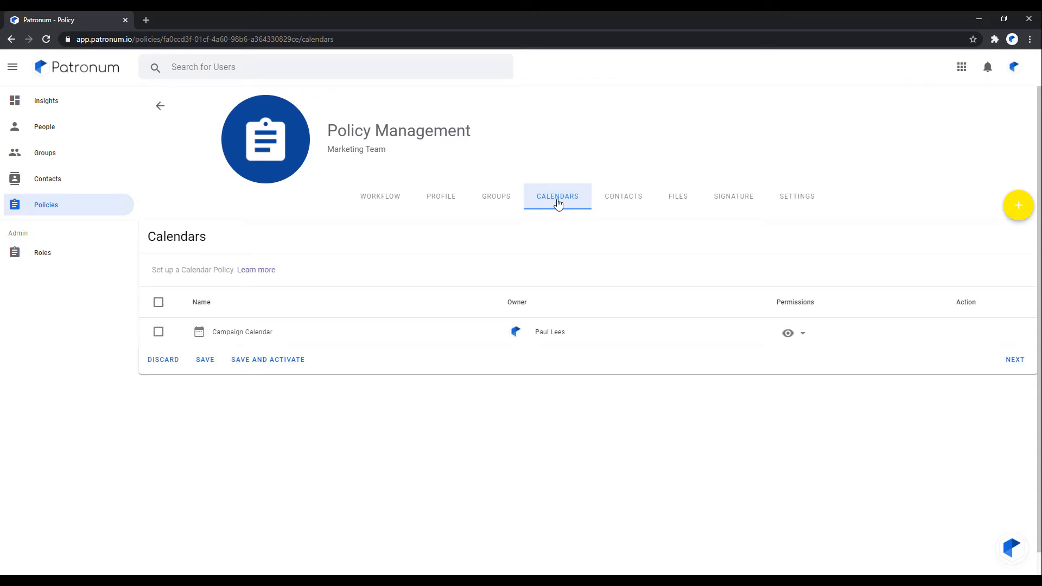
pyautogui.click(675, 205)
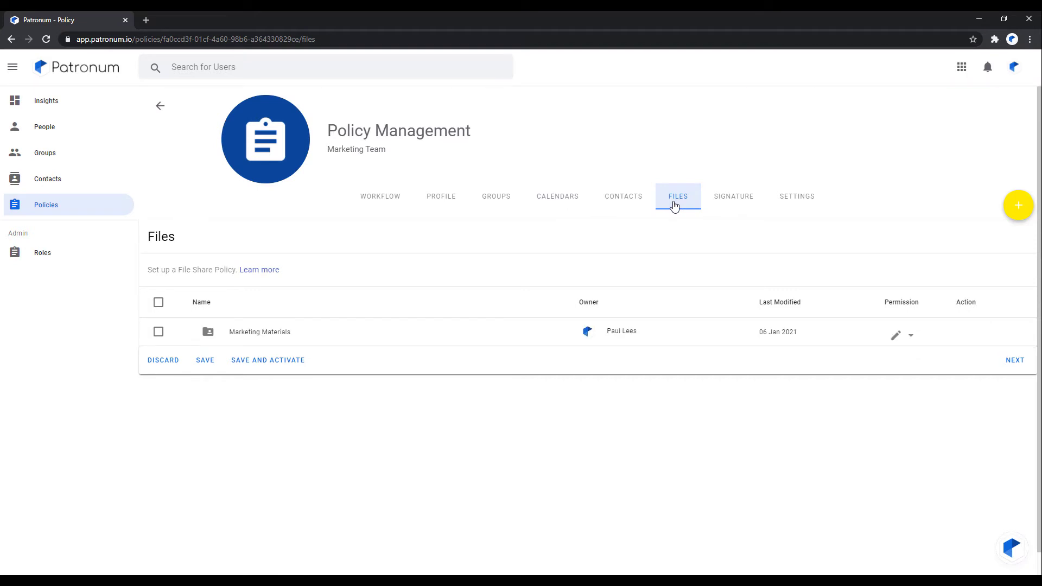
# Preview the Marketing Team email signature with its promotional banner for an individual user, and close the preview.
pyautogui.click(726, 201)
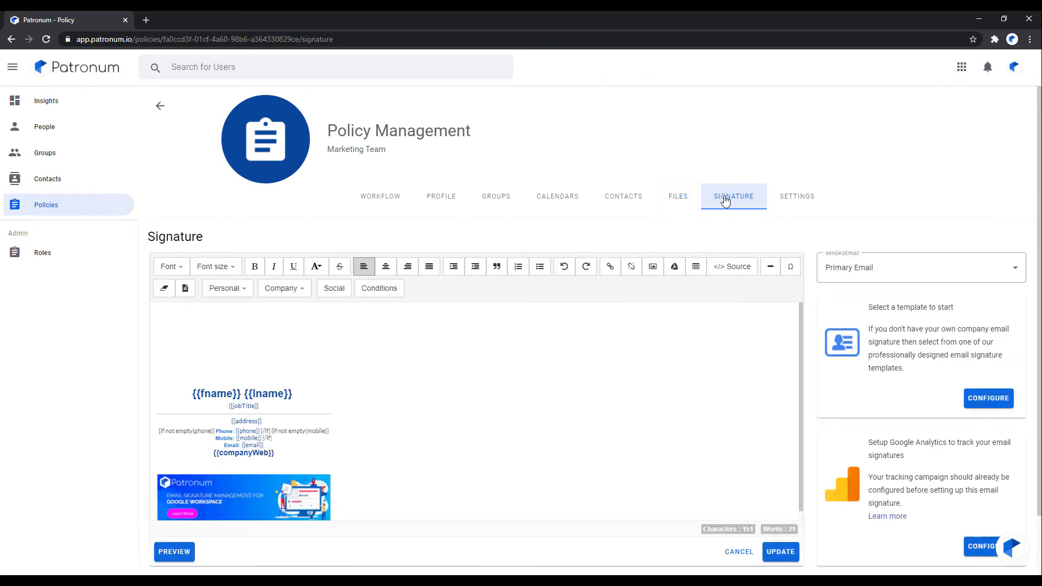
pyautogui.scroll(-1, 634, 333)
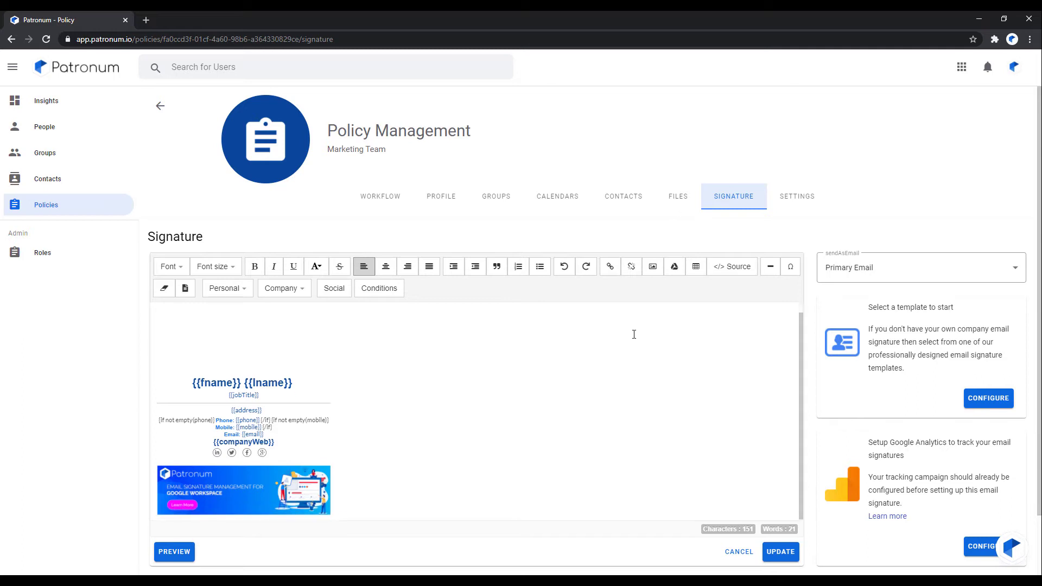
pyautogui.click(174, 553)
pyautogui.click(182, 140)
pyautogui.scroll(-5, 179, 182)
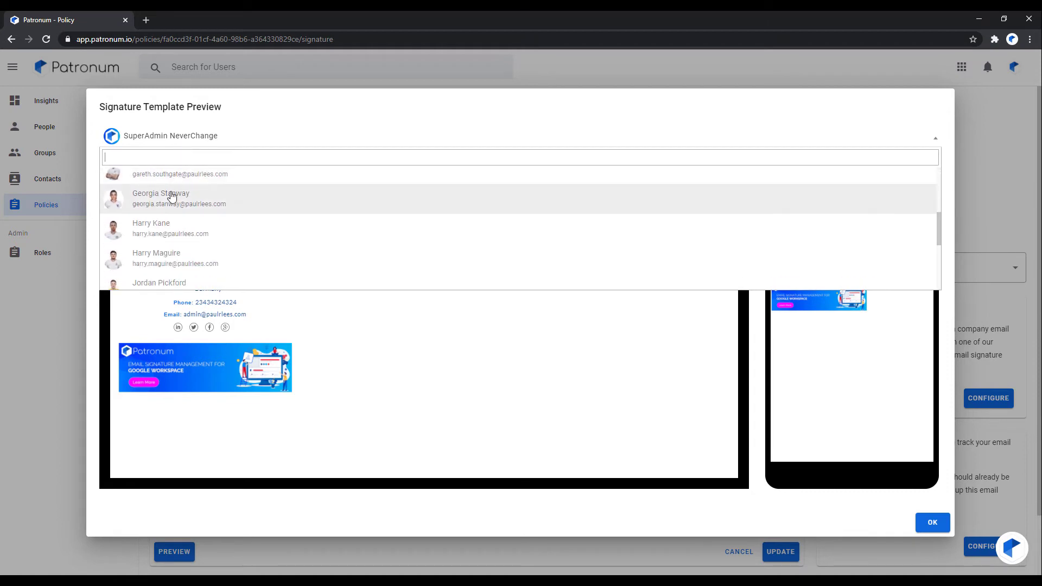
pyautogui.click(158, 252)
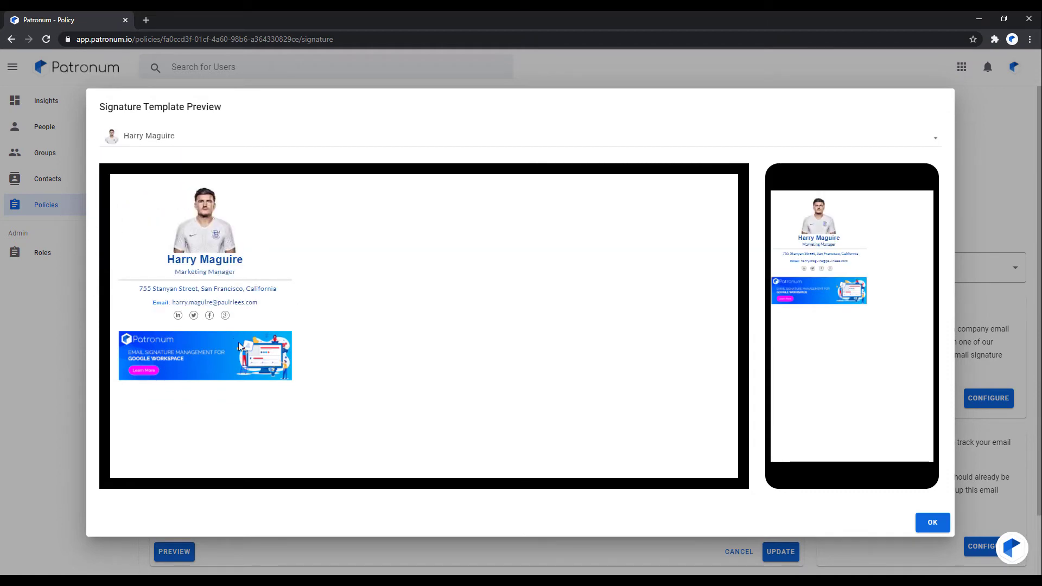
pyautogui.click(933, 523)
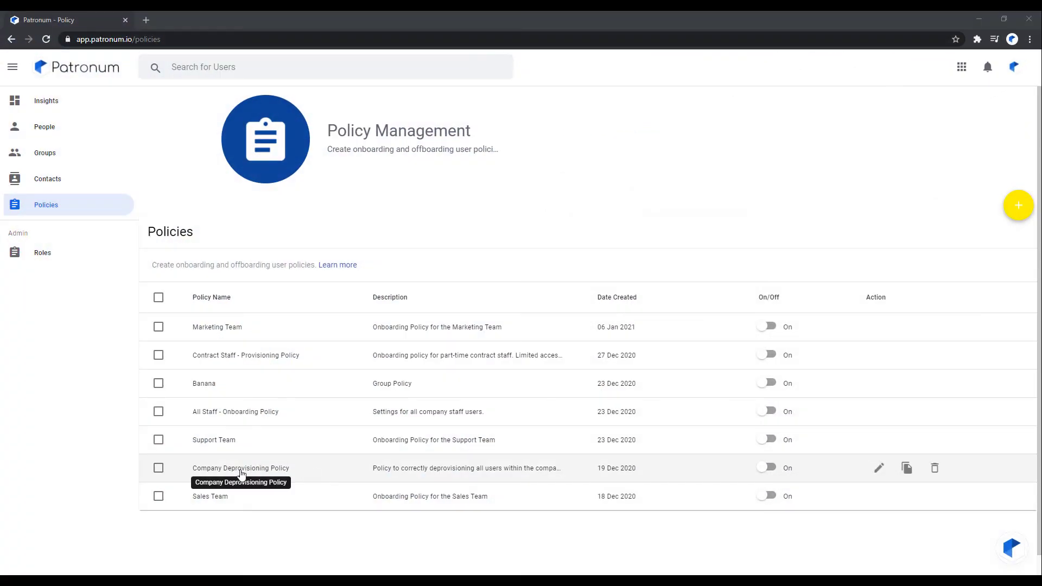
# Open the Company Deprovisioning Policy and review its user conditions and its deprovisioning tasks for groups, calendars, contacts and files.
pyautogui.click(239, 472)
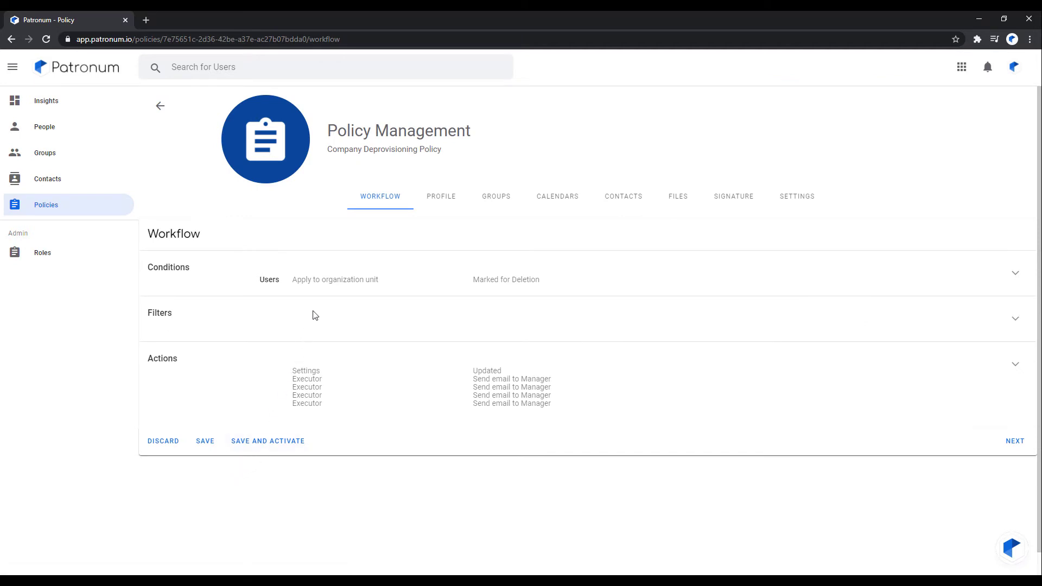
pyautogui.click(1014, 273)
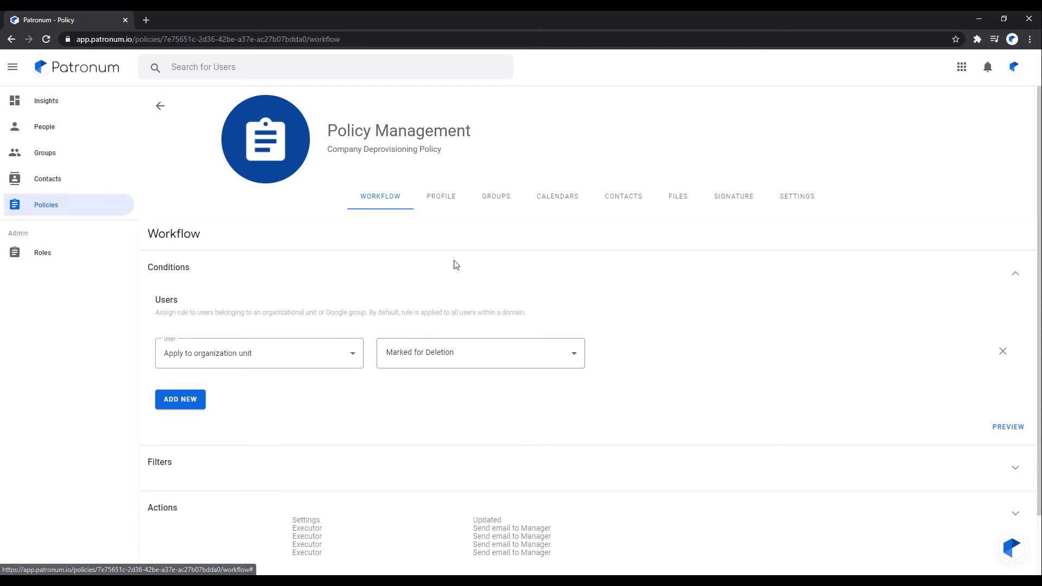
pyautogui.click(497, 202)
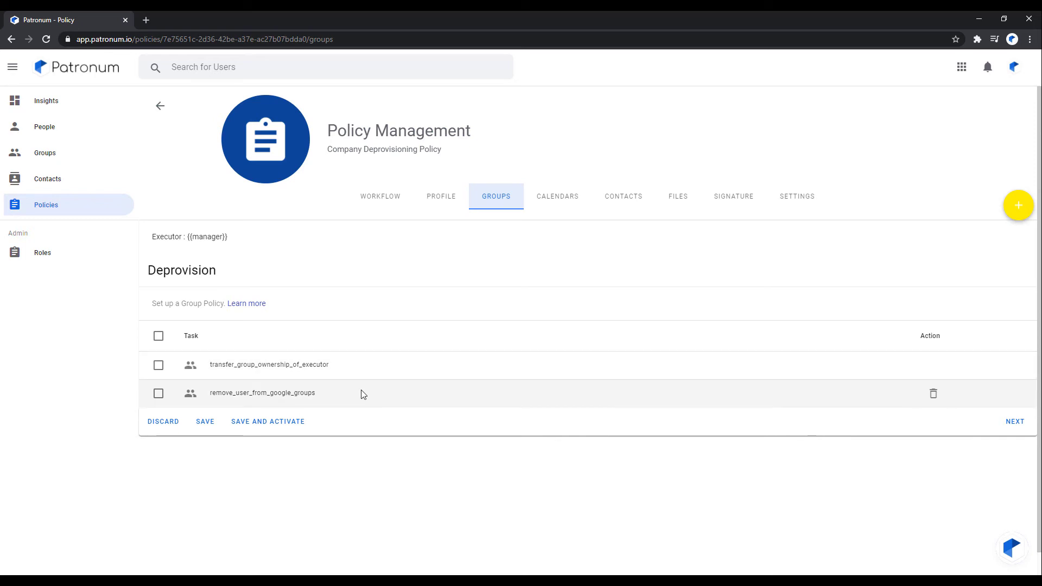
pyautogui.click(554, 200)
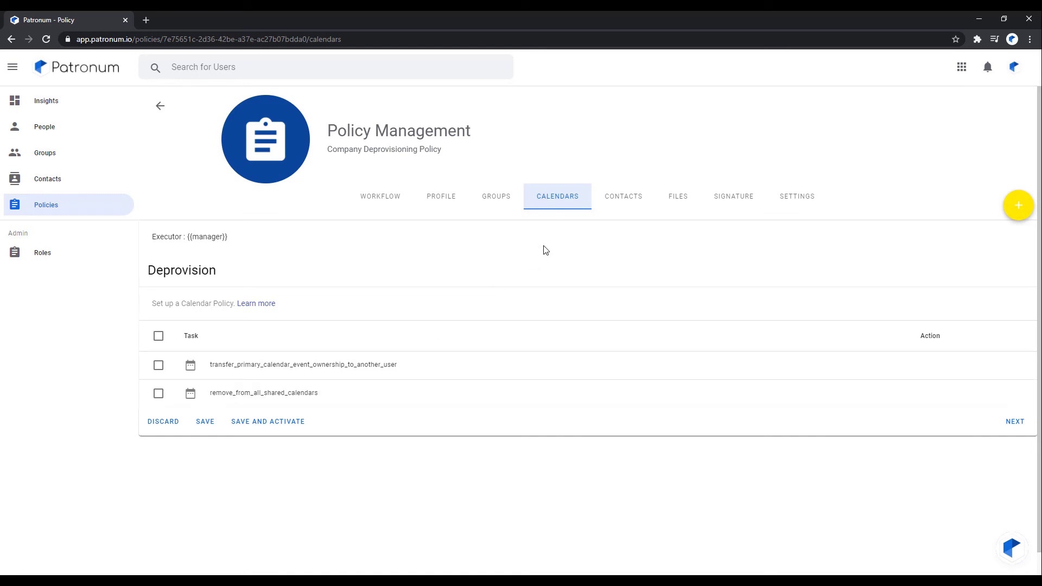
pyautogui.click(629, 197)
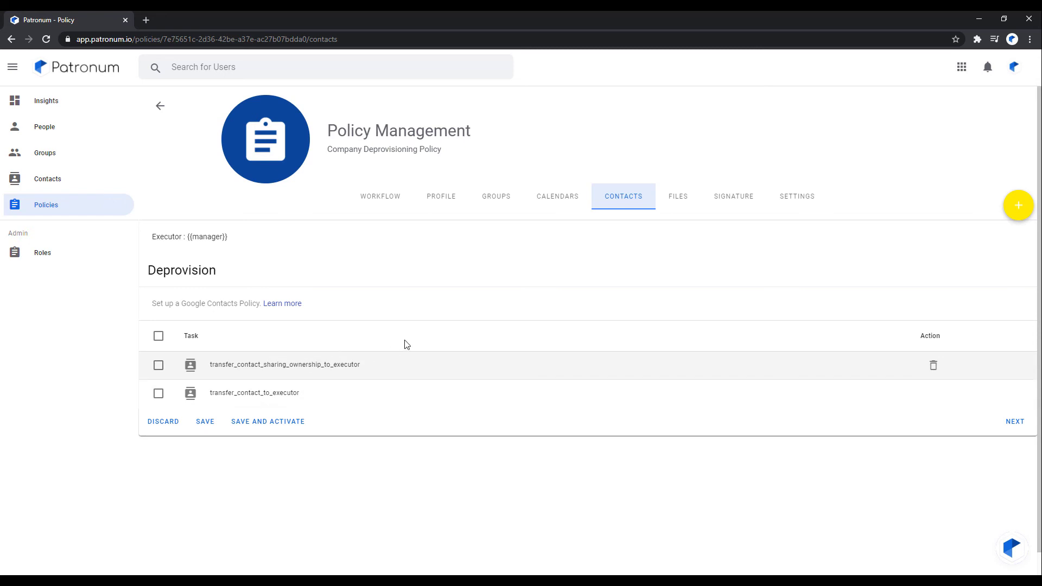
pyautogui.click(680, 203)
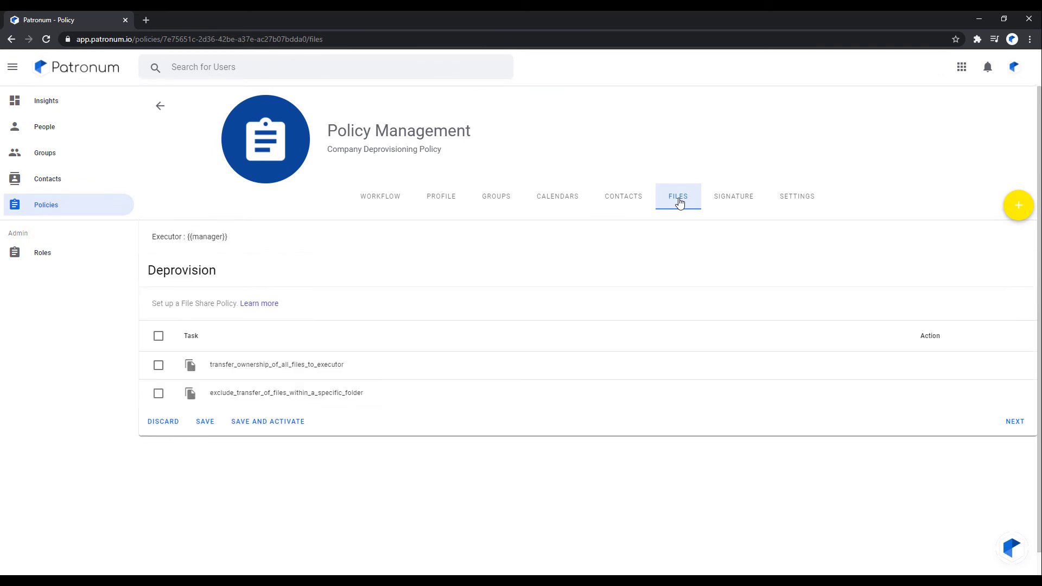
# Open the policy's file deprovisioning actions, review the ownership transfer, excluded folder and manager executor, and confirm them.
pyautogui.moveTo(1019, 207)
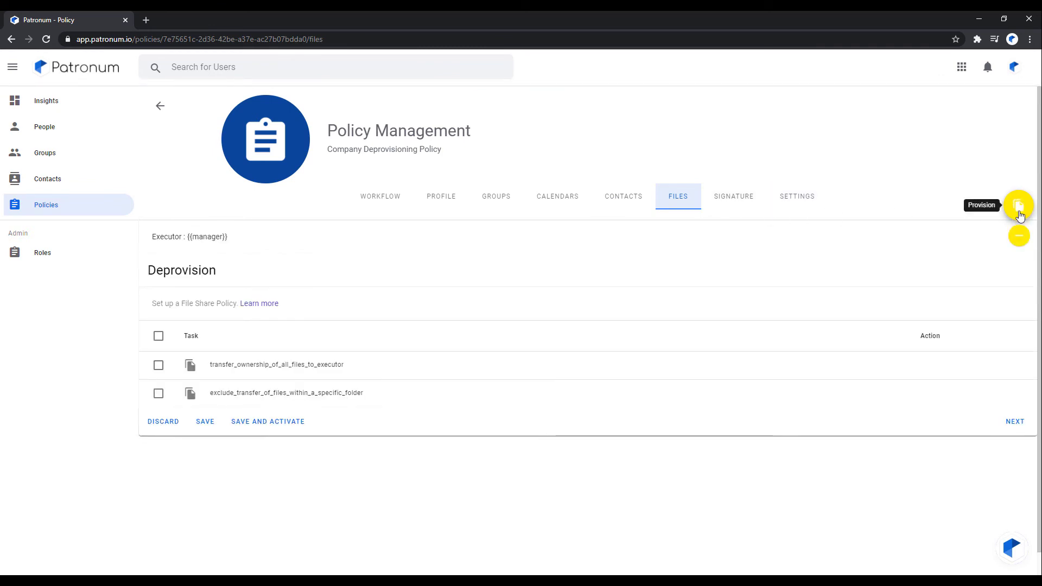
pyautogui.click(1021, 240)
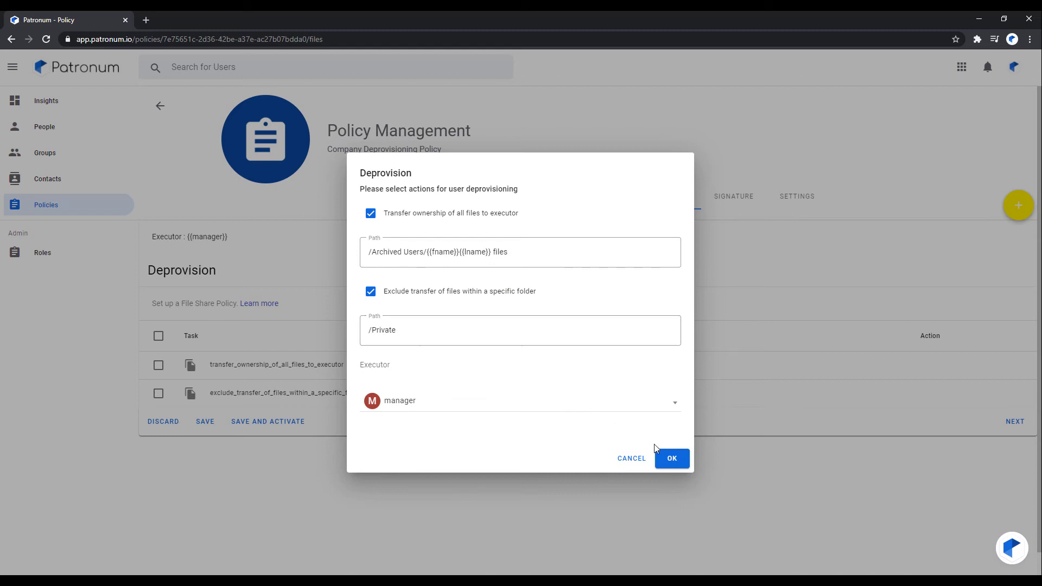
pyautogui.click(672, 461)
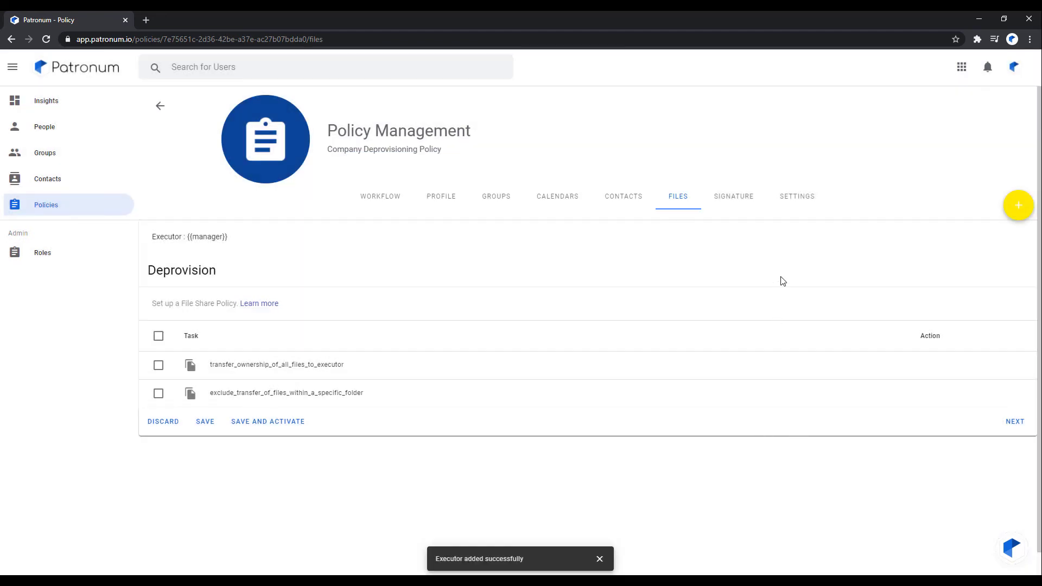
# Open the Security section of the deprovisioning policy's settings and review its account security and user removal actions.
pyautogui.click(804, 205)
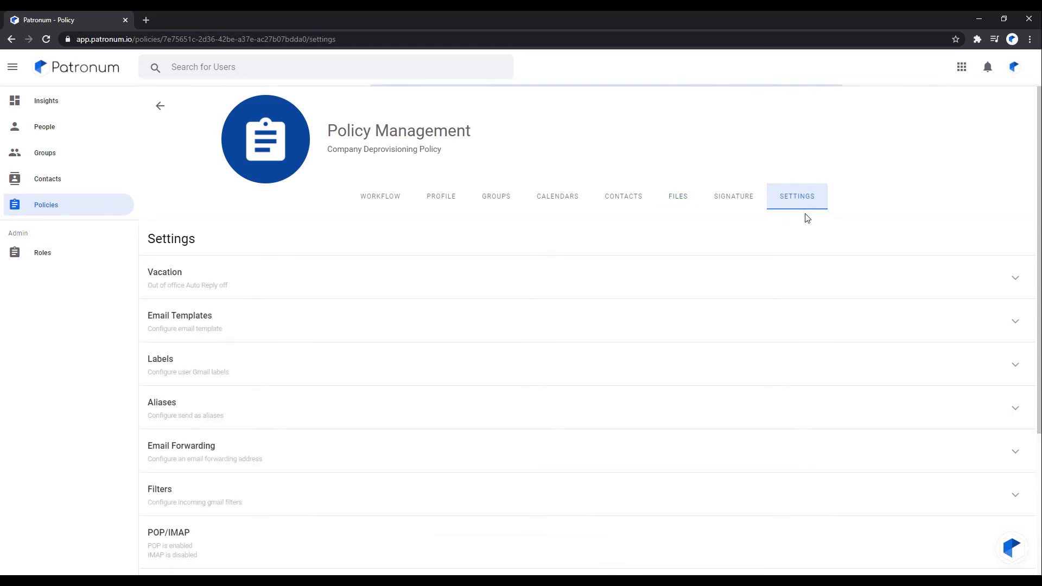
pyautogui.scroll(-3, 863, 249)
pyautogui.scroll(-1, 867, 252)
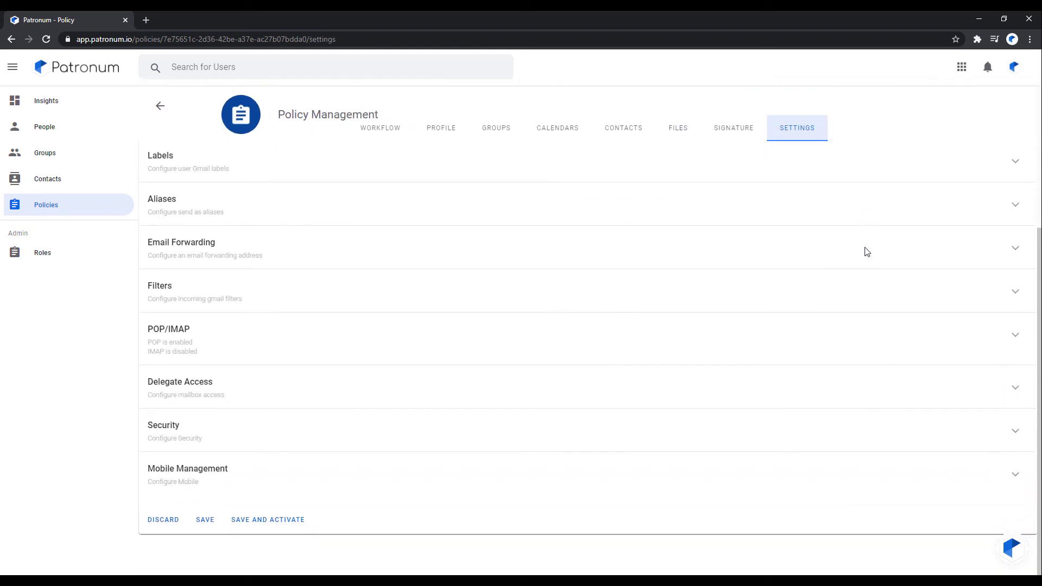
pyautogui.click(1016, 432)
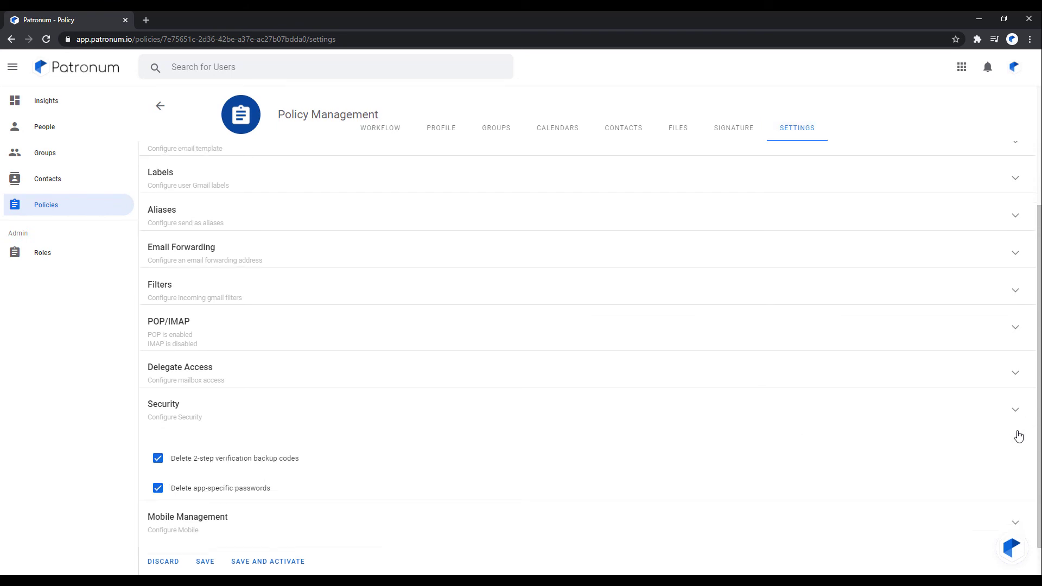
pyautogui.scroll(-6, 1017, 433)
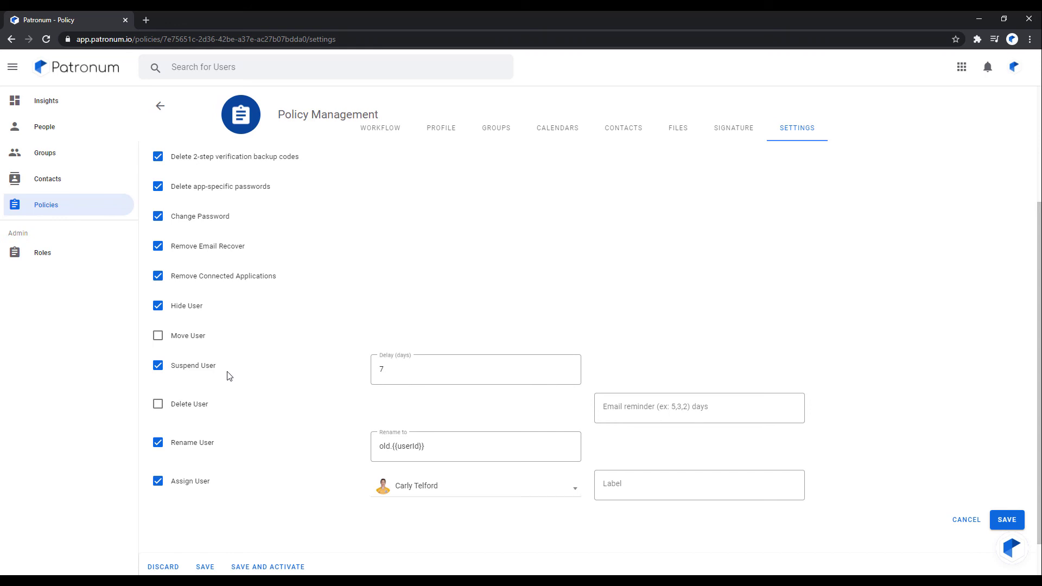
# Enable Delete User in the Security settings and set its email reminders to 10,5,2 days.
pyautogui.click(158, 409)
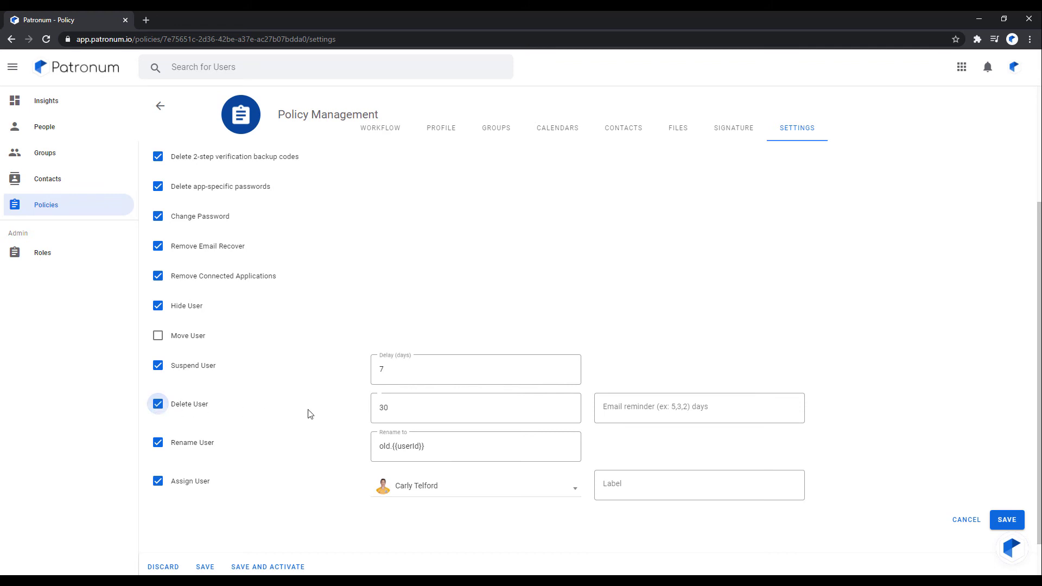
pyautogui.click(617, 411)
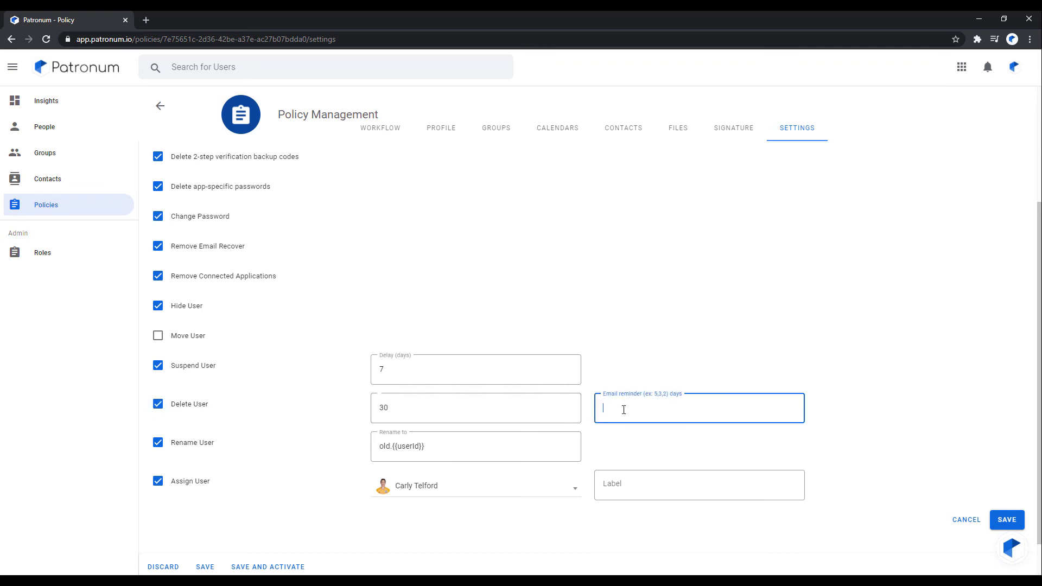
pyautogui.write('10,5,2')
pyautogui.scroll(2, 898, 407)
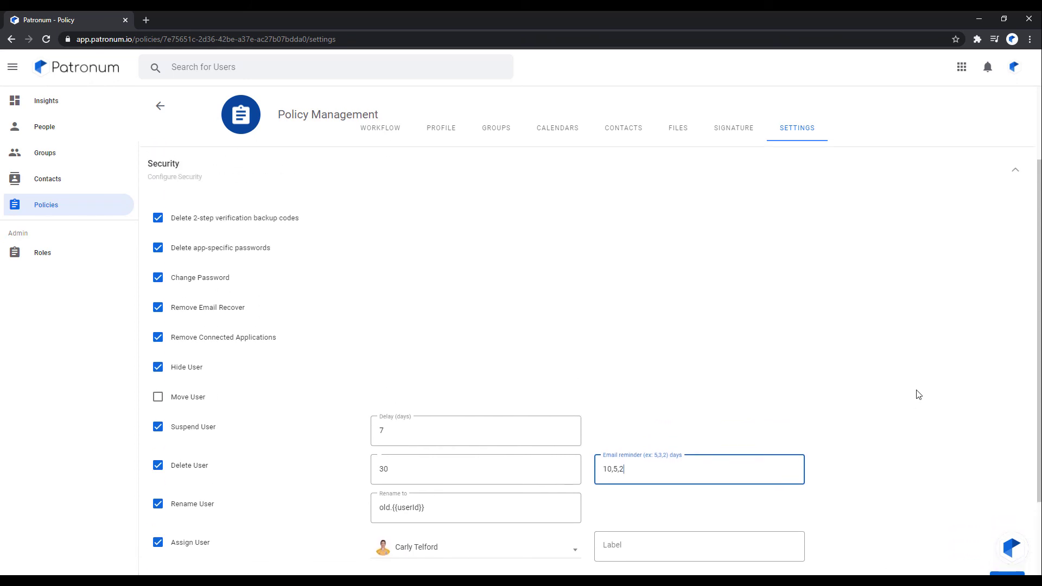
# Collapse the Security settings and expand Mobile Management to review the option for wiping mobile devices.
pyautogui.click(1014, 173)
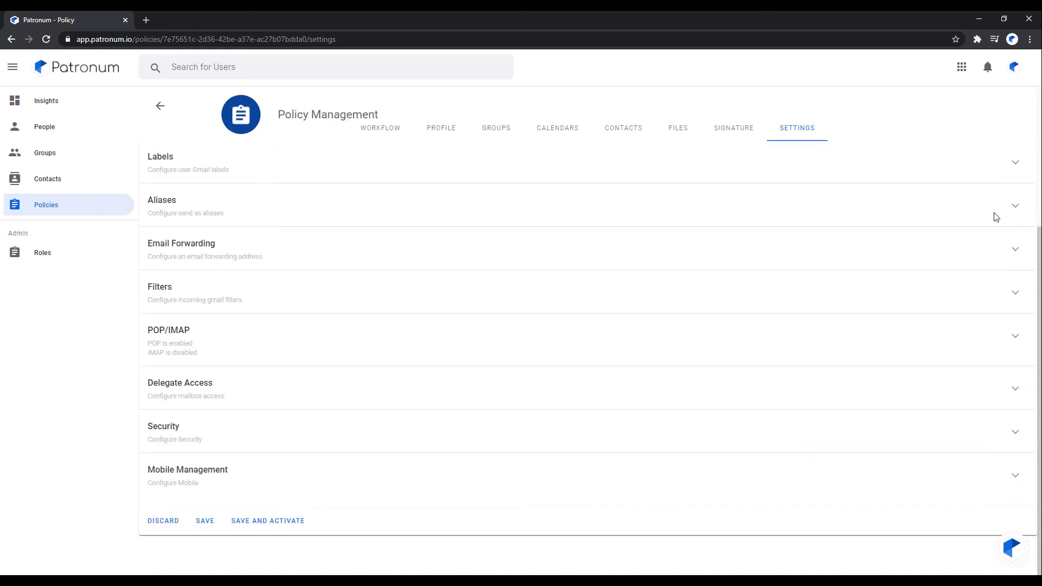
pyautogui.click(1016, 480)
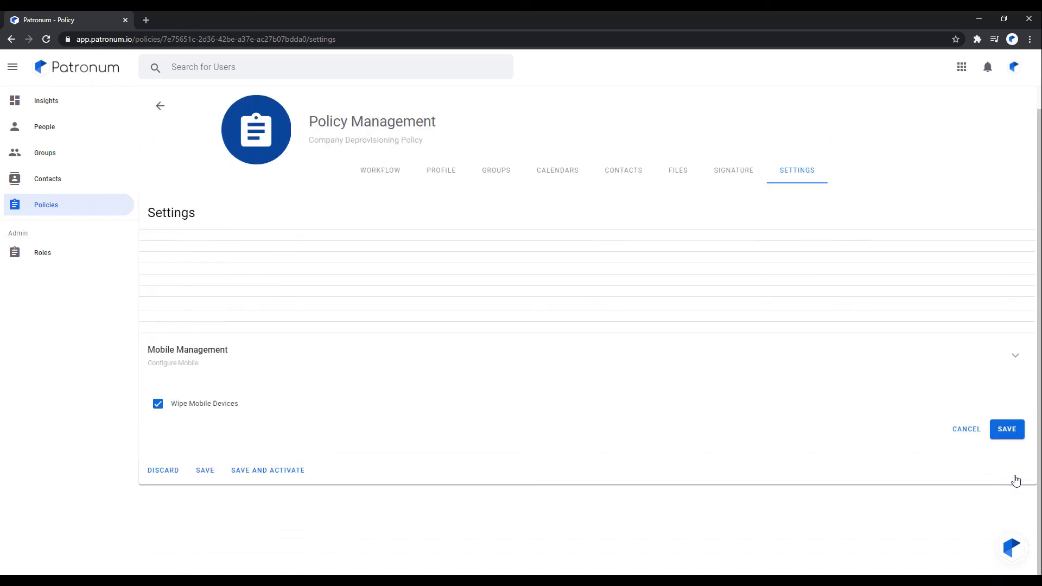